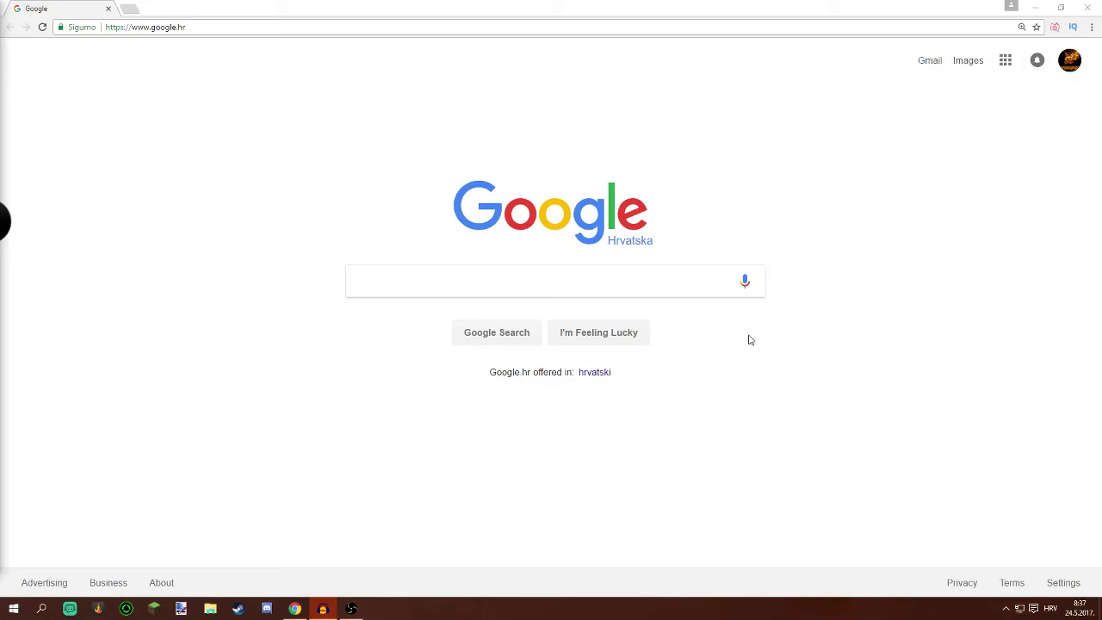
# Step: Search Google for "Overwolf", open the official Overwolf website, and download the free installer
pyautogui.click(698, 283)
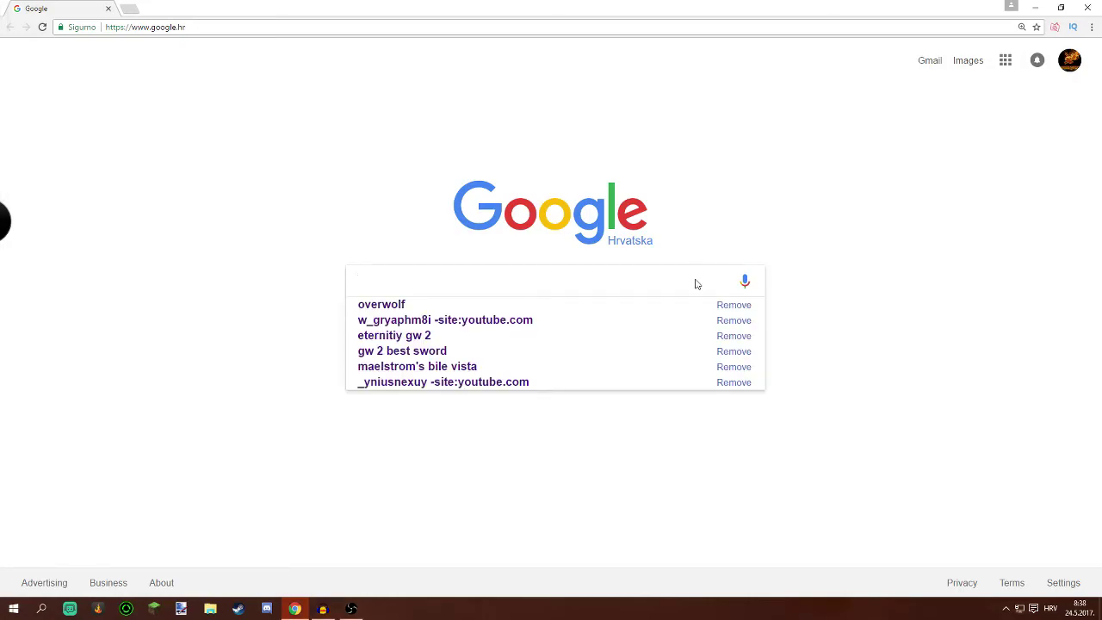
pyautogui.write('Overwolf')
pyautogui.press('Return')
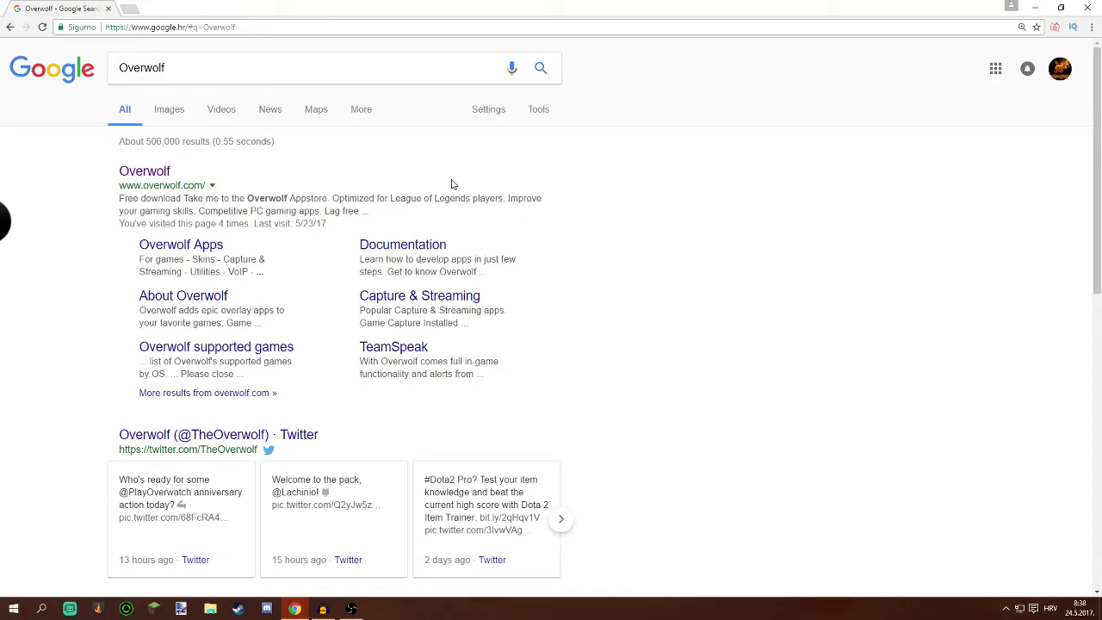
pyautogui.click(151, 171)
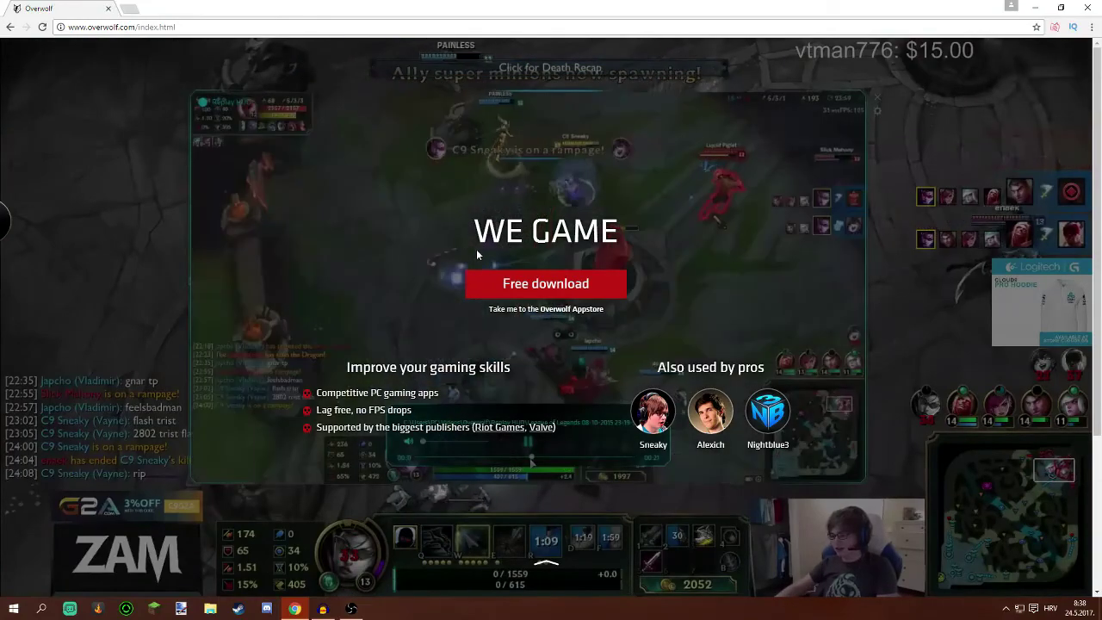
pyautogui.click(533, 285)
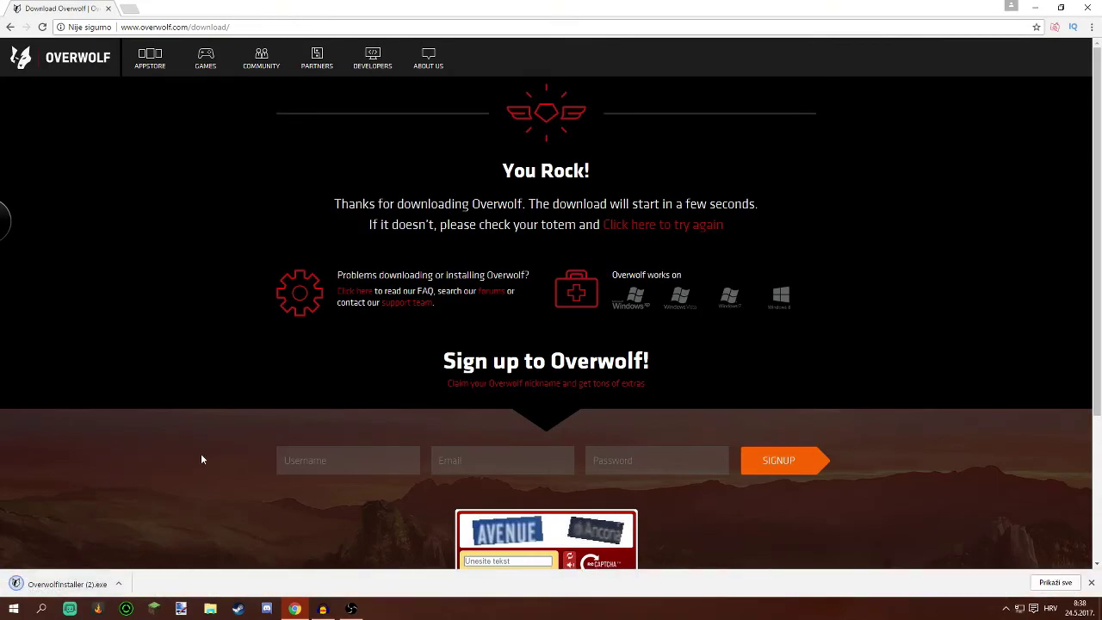
pyautogui.scroll(-2, 431, 422)
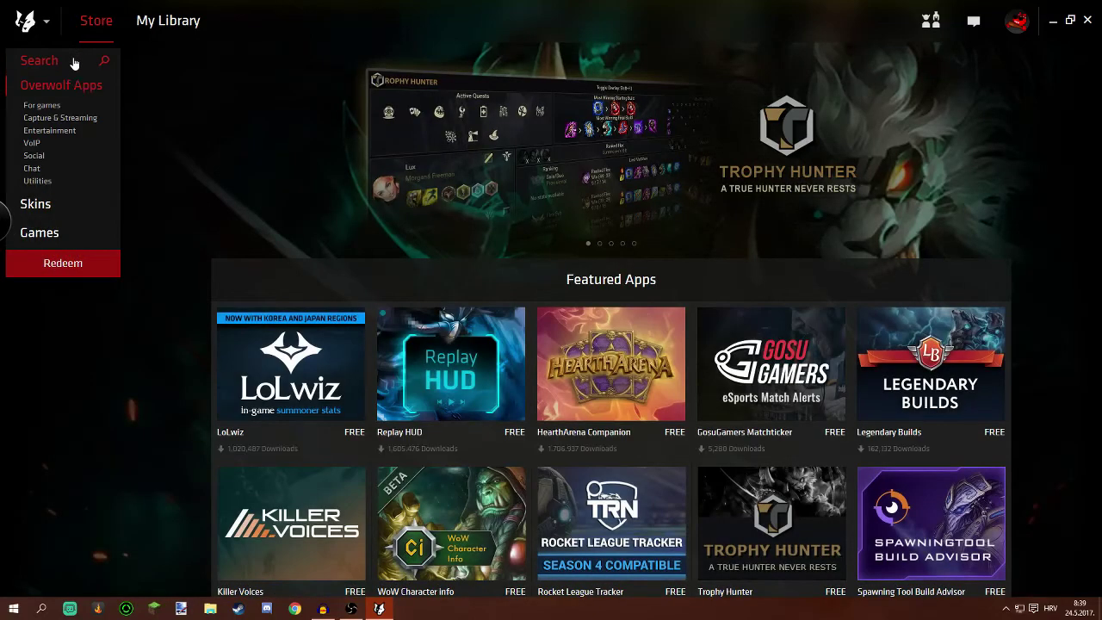
# Step: Search the Overwolf store for "SweetFX" and install the SweetFX Preset Selector app
pyautogui.click(56, 65)
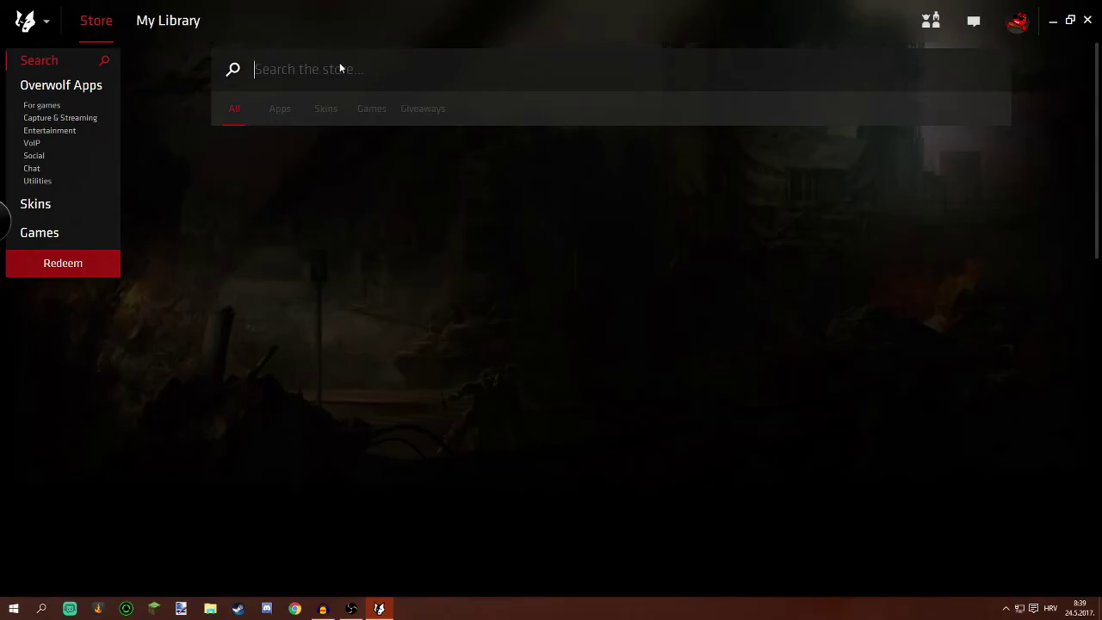
pyautogui.write('SweetFX')
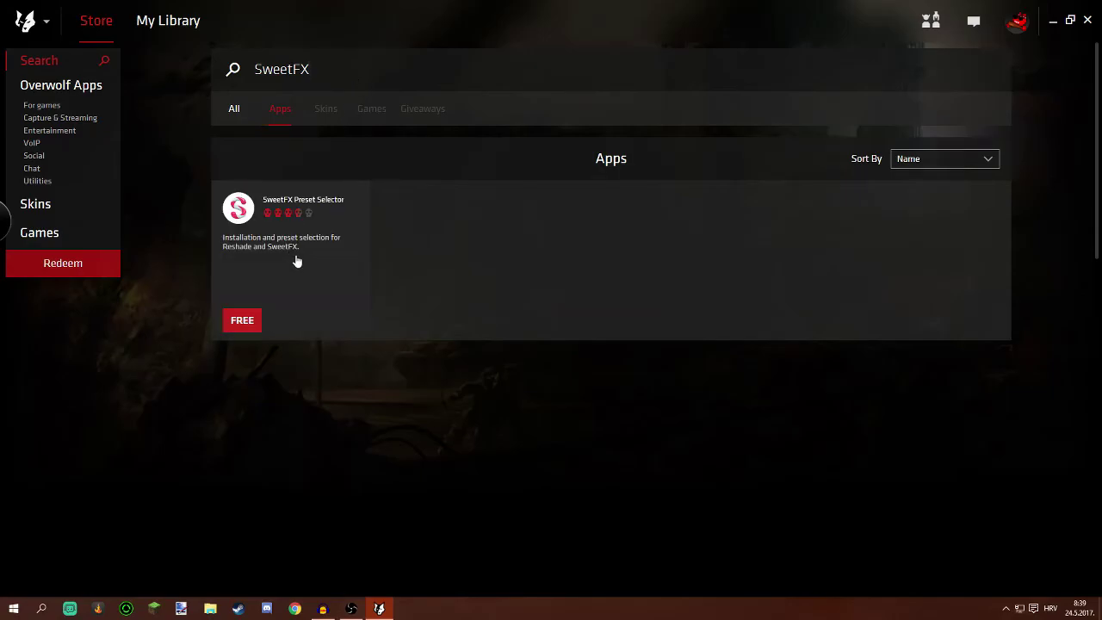
pyautogui.click(297, 261)
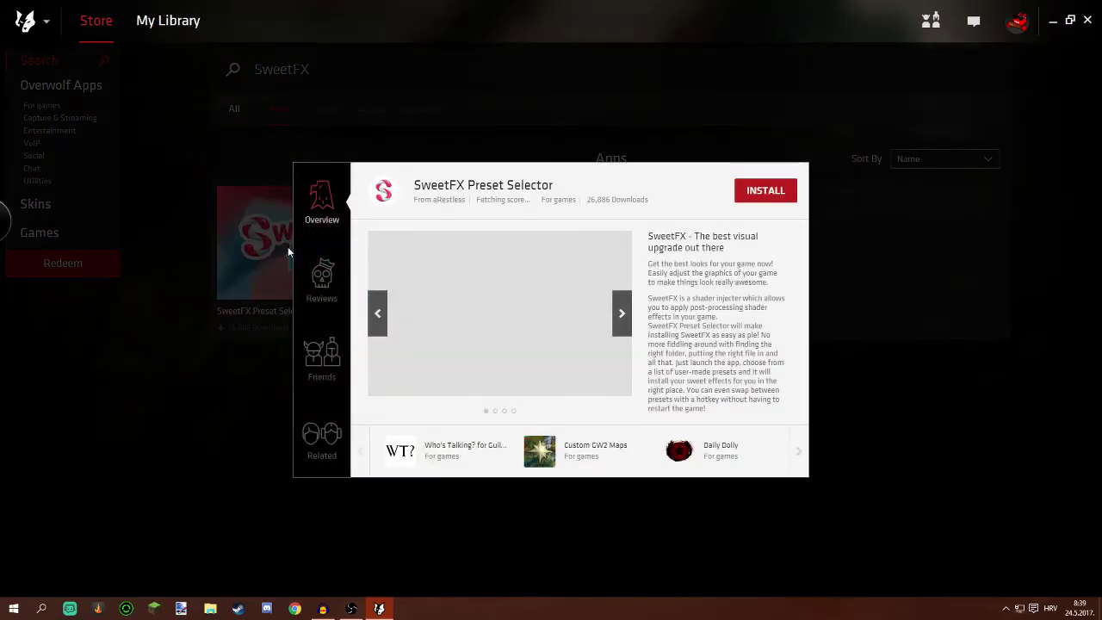
pyautogui.click(762, 194)
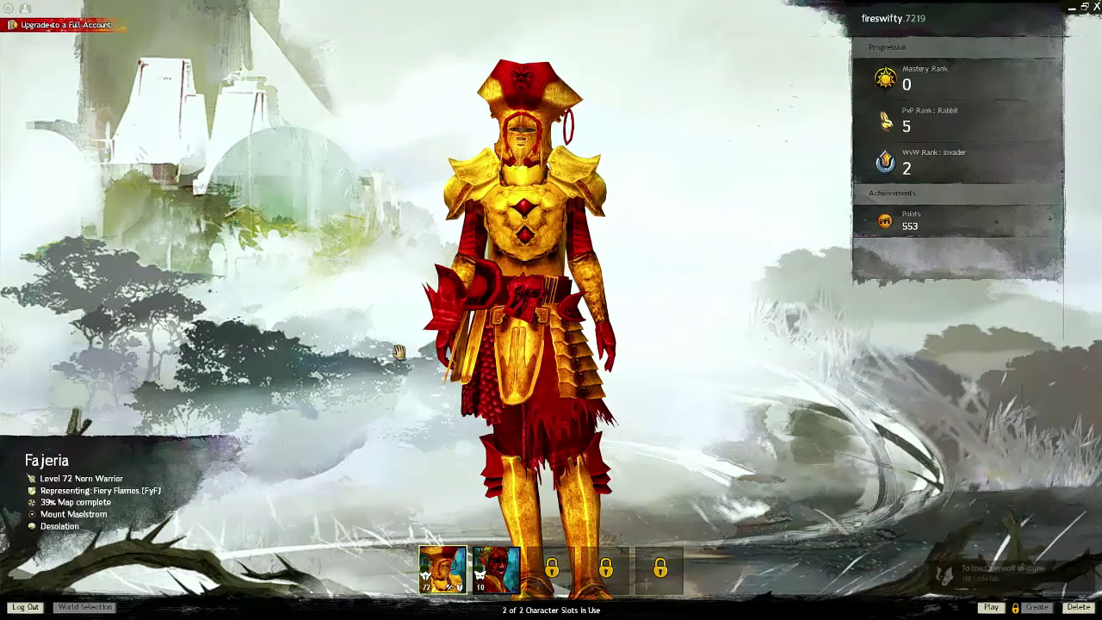
# Step: Open the SweetFX Preset Selector through Overwolf on the Guild Wars 2 character screen and apply the "Sweet, Subtle, and Sharp" preset
pyautogui.hotkey('ctrl', 'Tab')
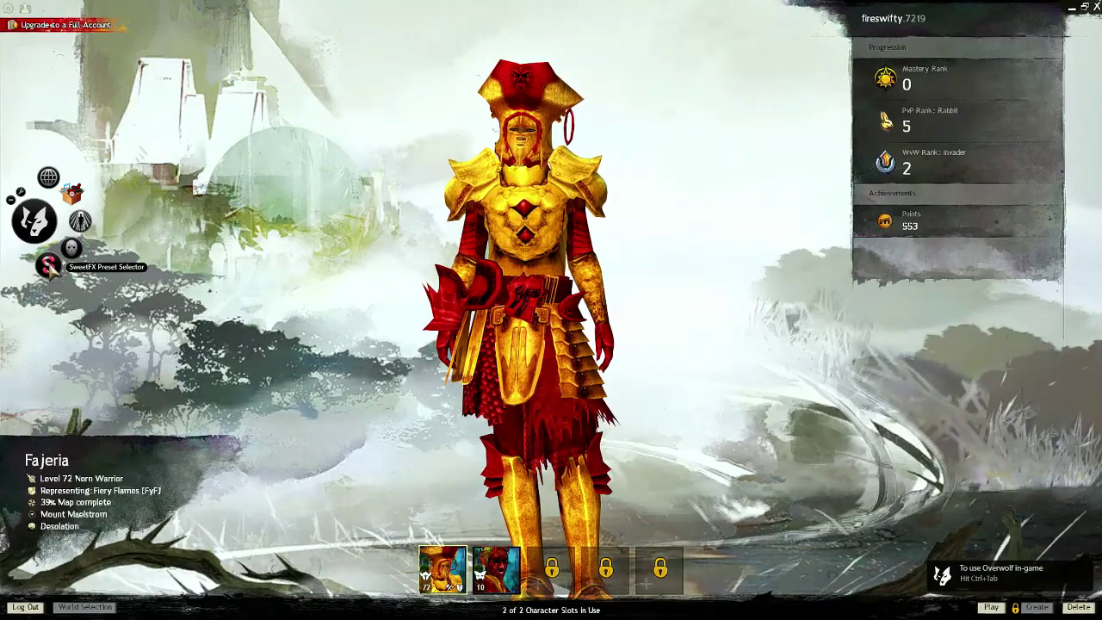
pyautogui.click(49, 267)
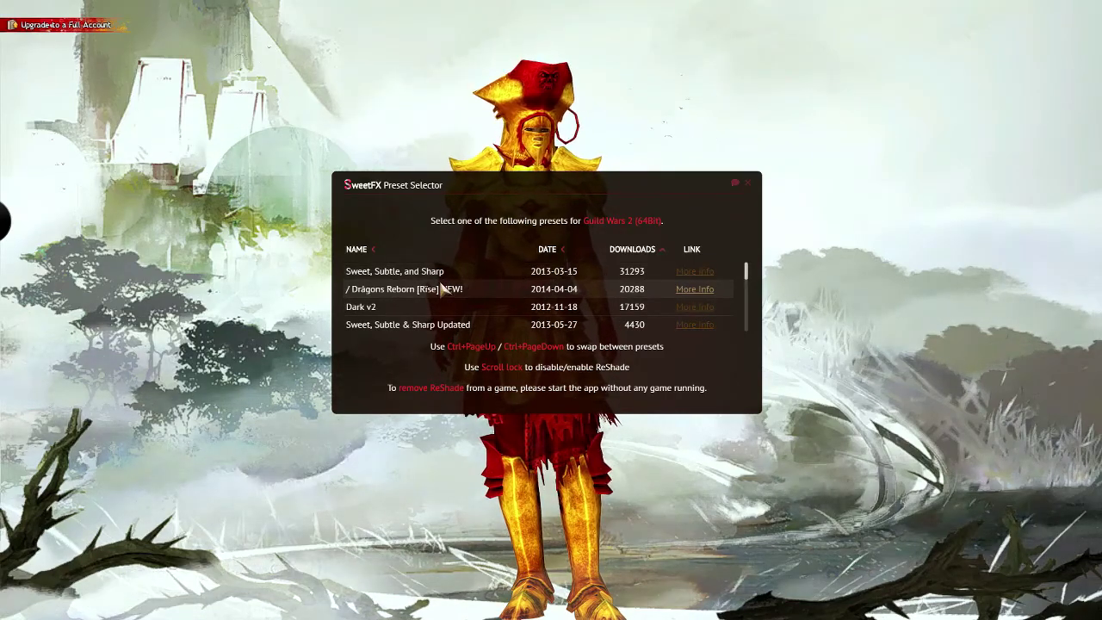
pyautogui.click(456, 271)
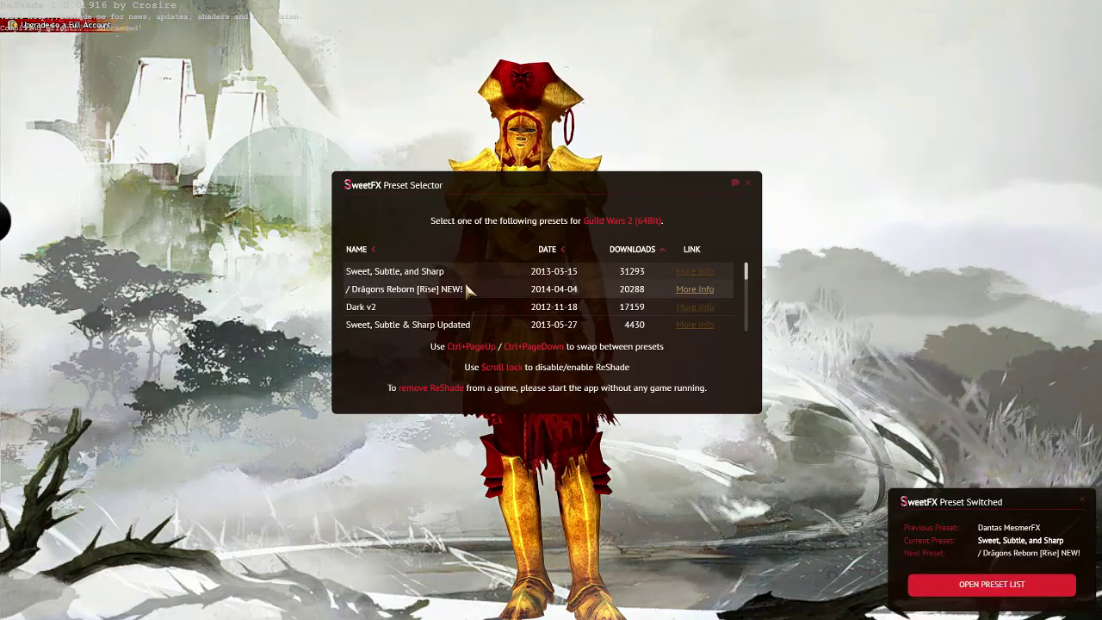
# Step: Move the preset selector off the character and try the "/ Drägons Reborn [Rise] NEW!" and "Sweet, Subtle & Sharp Updated" presets
pyautogui.moveTo(500, 186); pyautogui.dragTo(836, 257)
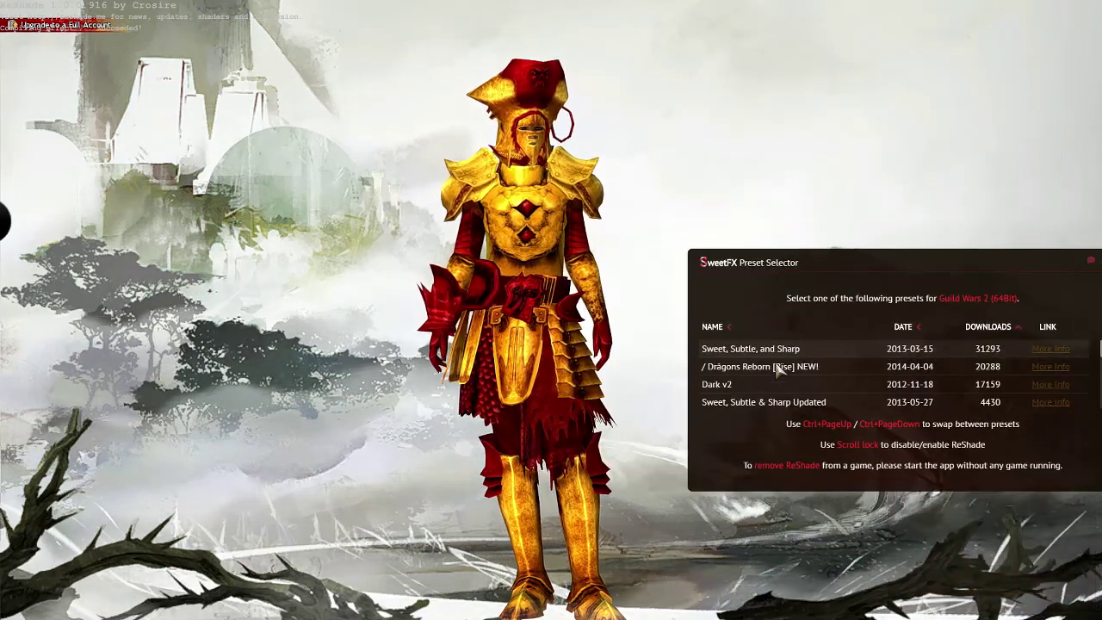
pyautogui.click(746, 370)
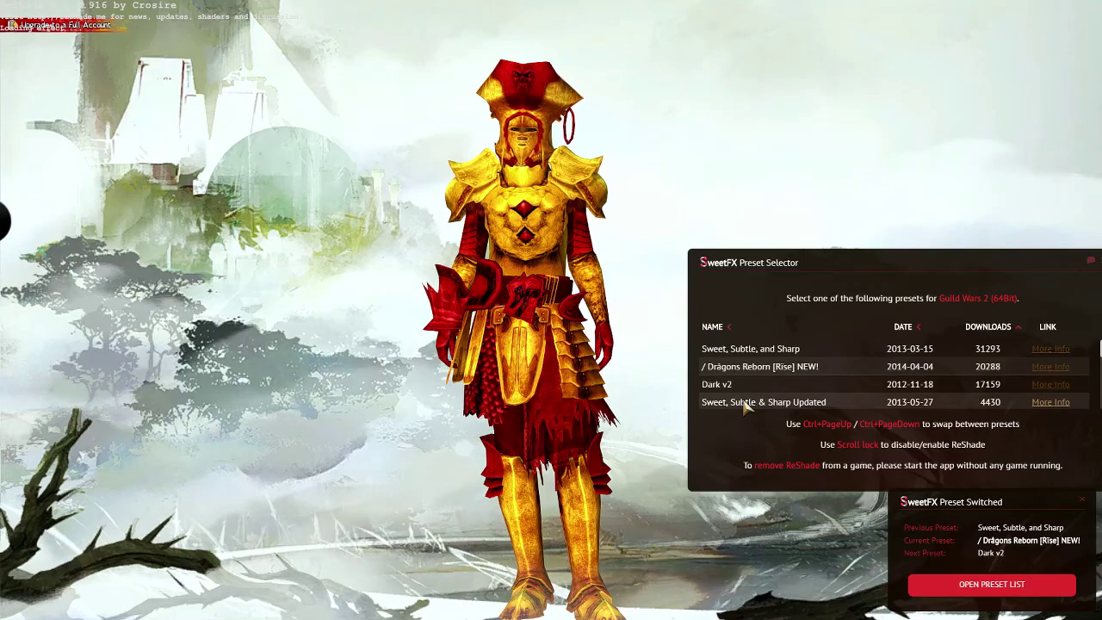
pyautogui.click(745, 402)
# Step: Try presets further down the list, ending with "Drägons Reborn [Rise]", and return to the top of the list
pyautogui.scroll(-3, 746, 396)
pyautogui.scroll(-5, 746, 388)
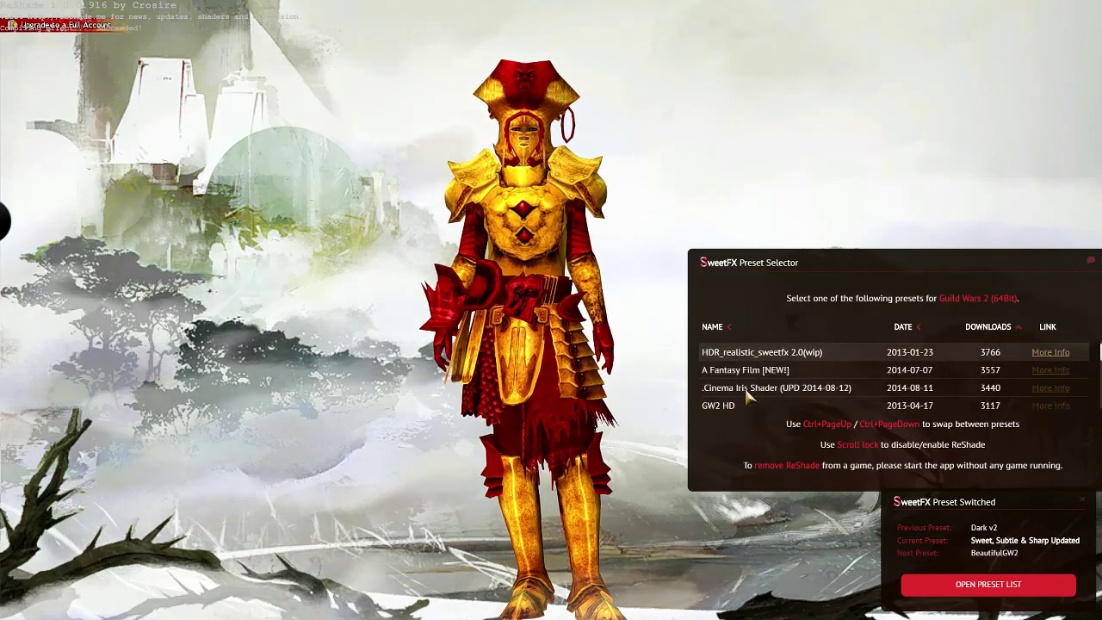
pyautogui.click(746, 372)
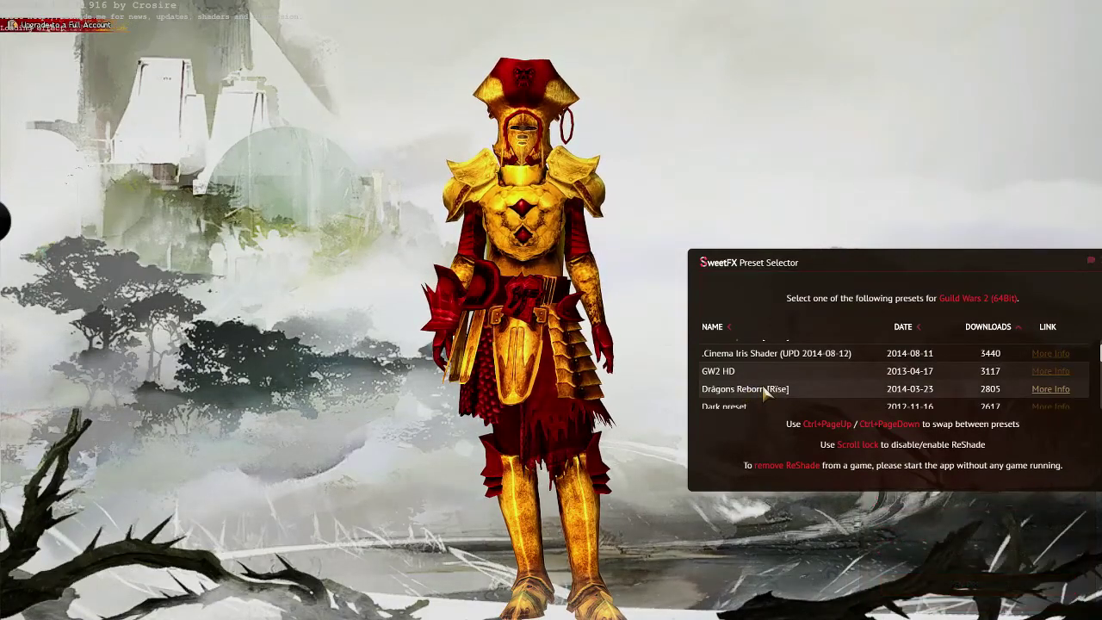
pyautogui.click(765, 389)
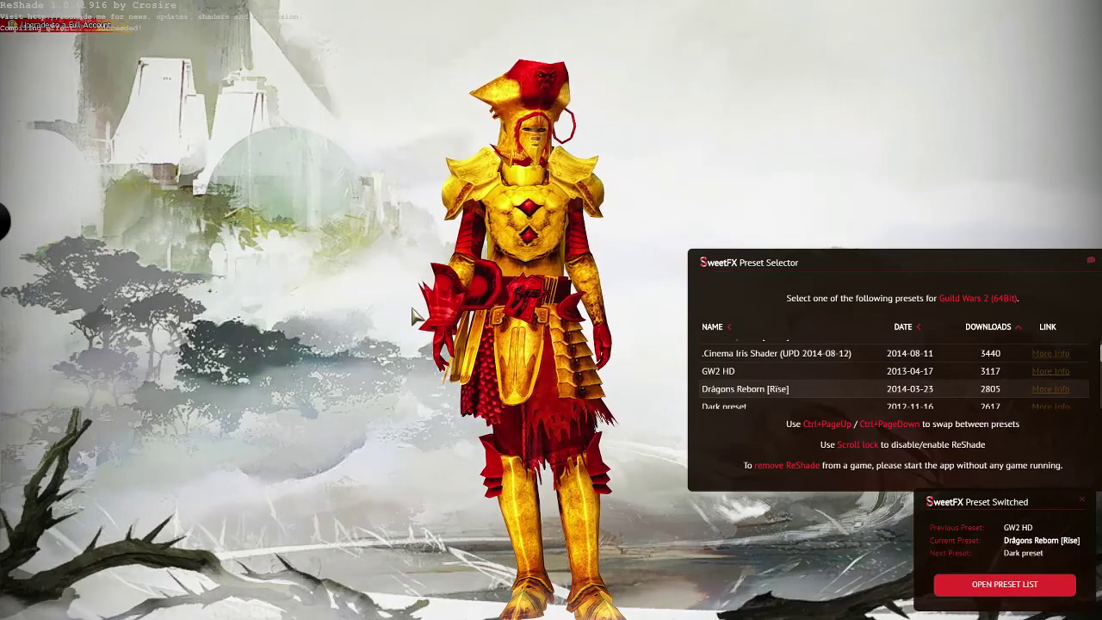
pyautogui.scroll(8, 861, 353)
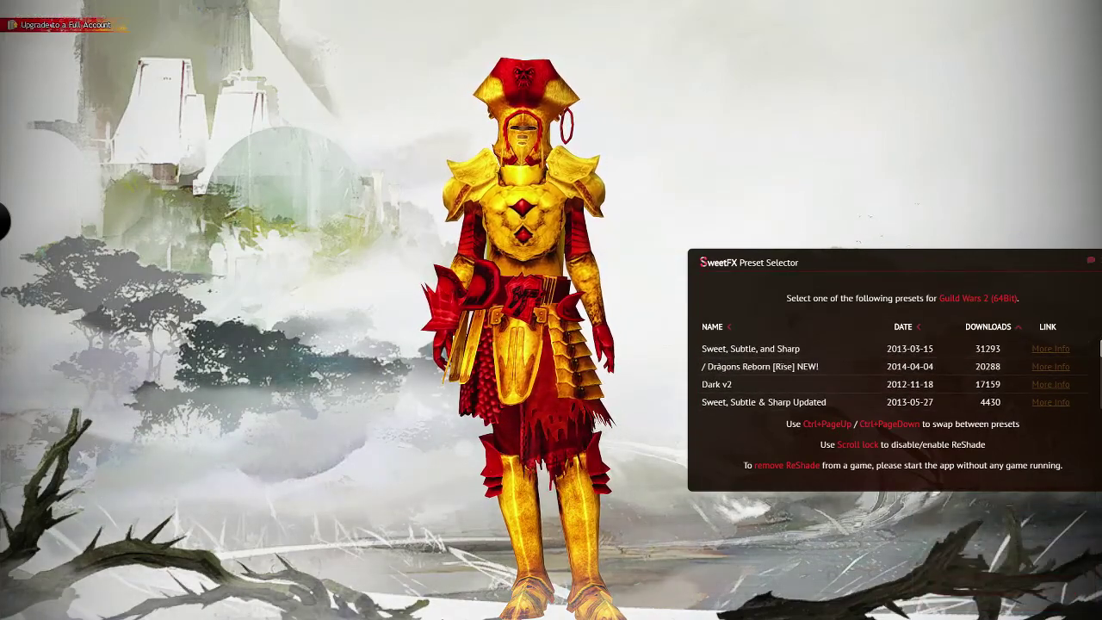
pyautogui.moveTo(1003, 257); pyautogui.dragTo(752, 232)
pyautogui.moveTo(843, 246); pyautogui.dragTo(855, 243)
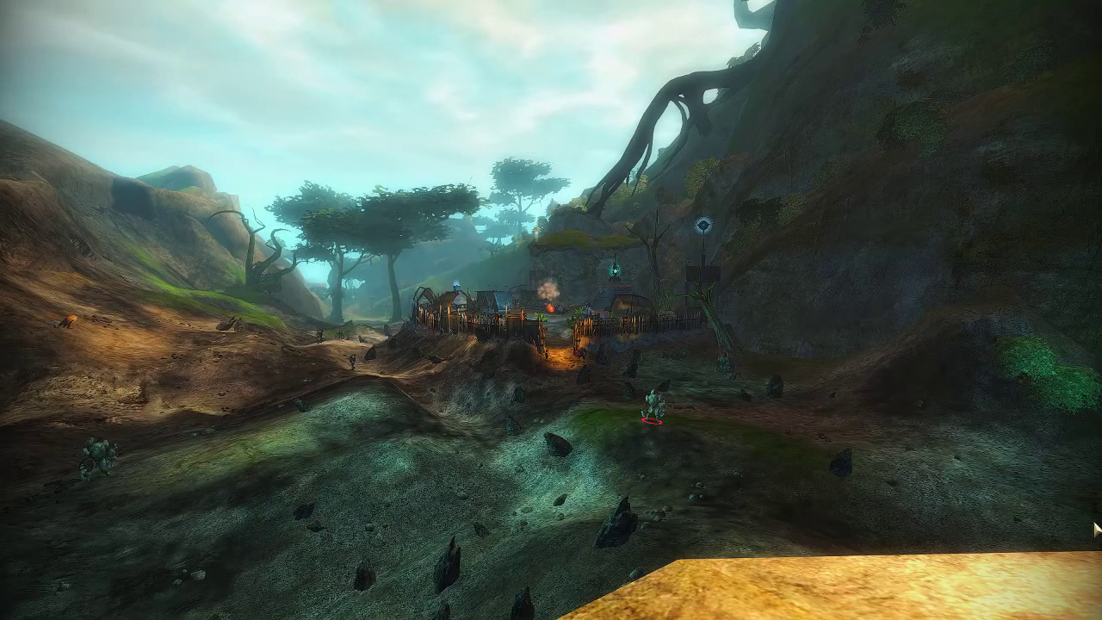
# Step: Reopen the SweetFX Preset Selector in the game world, apply the "/ Drägons Reborn [Rise] NEW!" preset, and close the selector
pyautogui.scroll(3, 1098, 529)
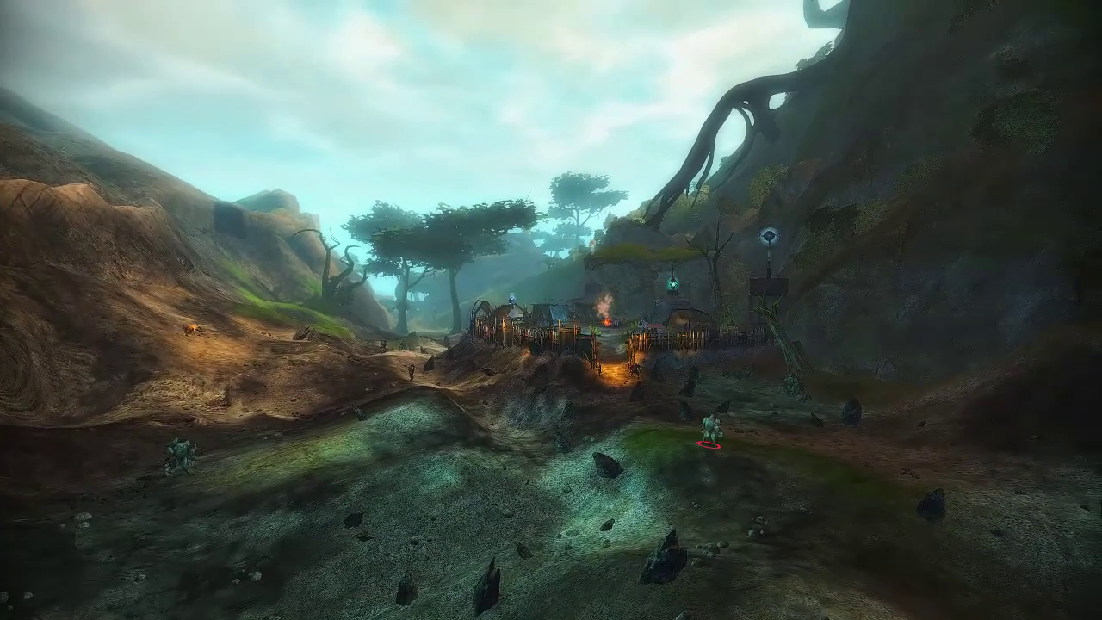
pyautogui.hotkey('ctrl', 'shift', 'h')
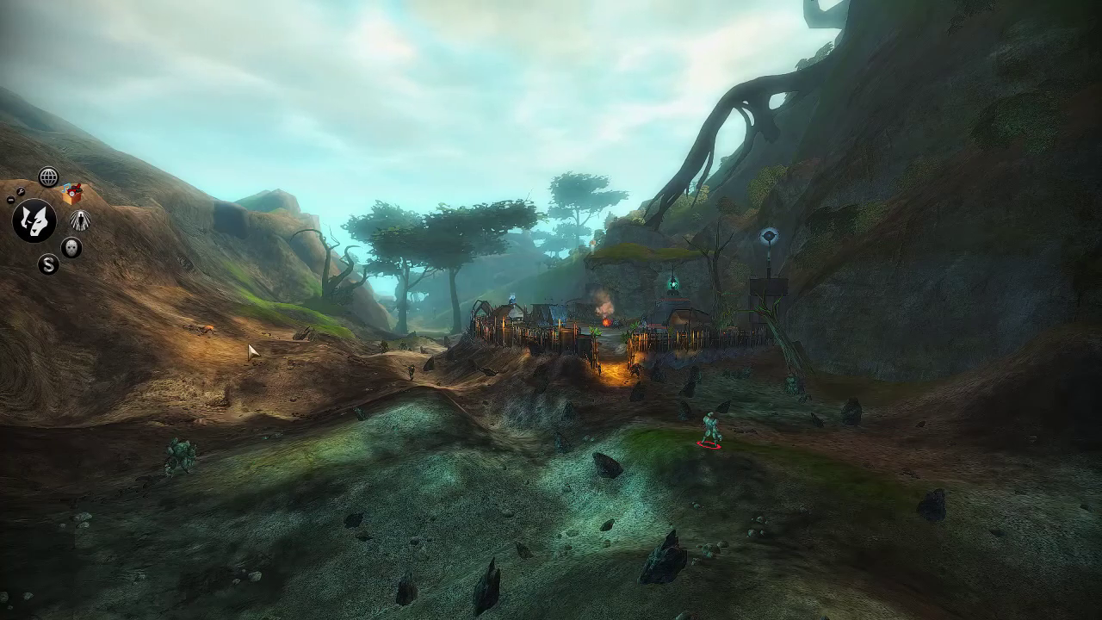
pyautogui.click(48, 265)
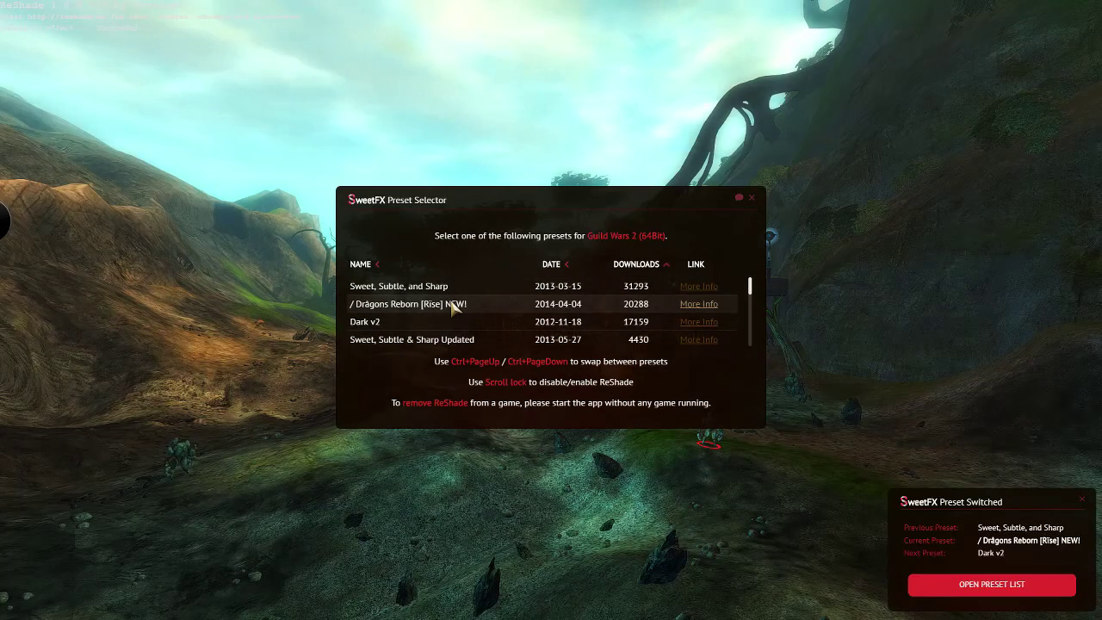
pyautogui.moveTo(570, 284); pyautogui.dragTo(849, 267)
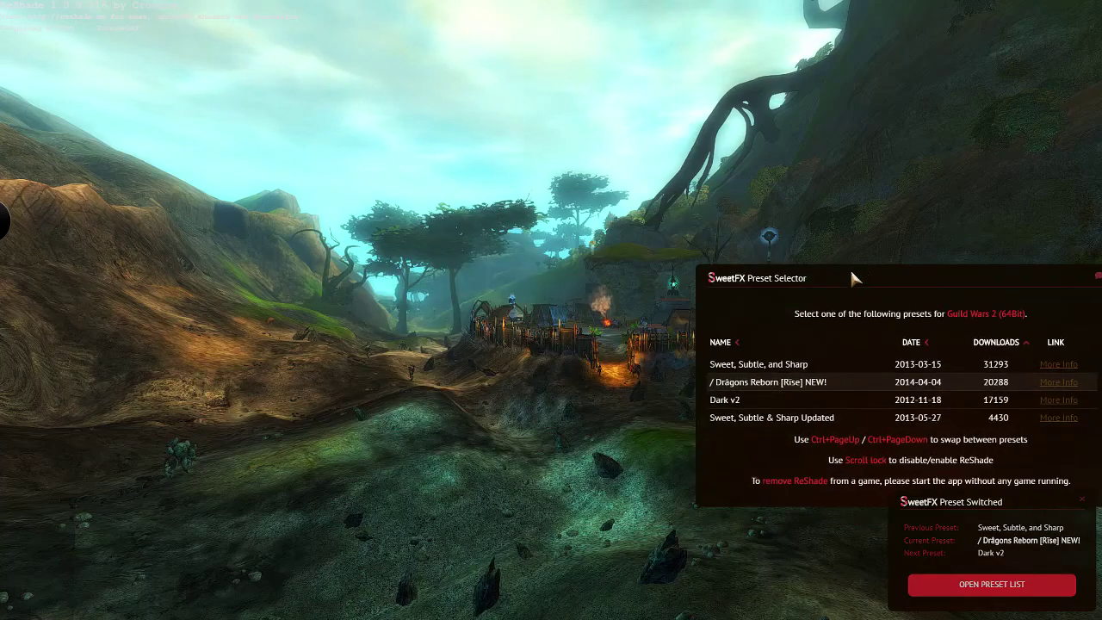
pyautogui.moveTo(813, 196); pyautogui.dragTo(795, 206)
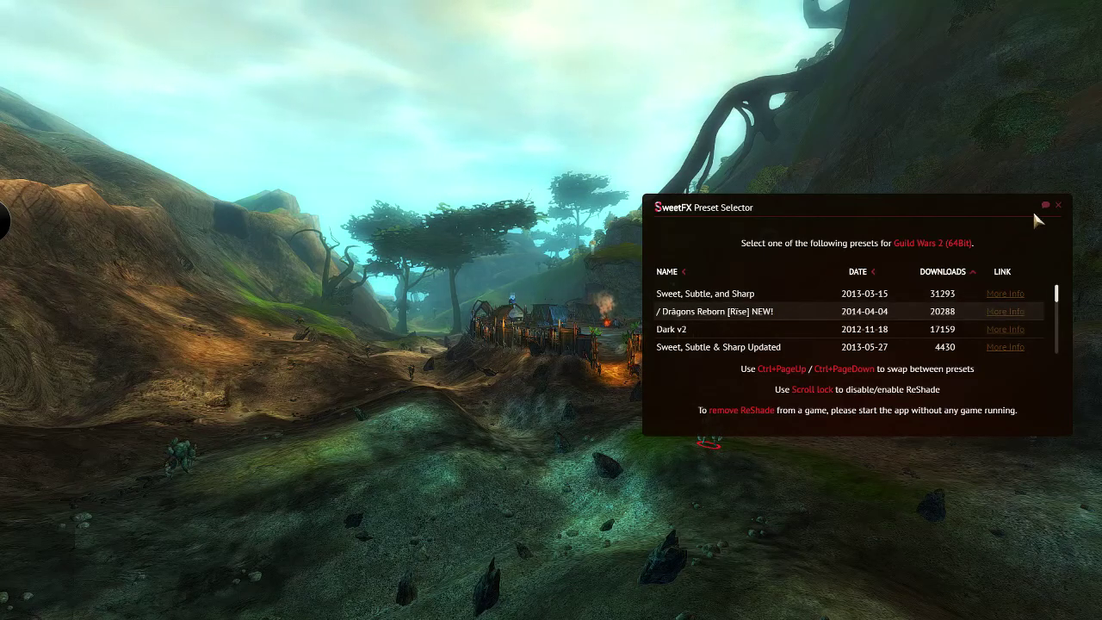
pyautogui.click(1058, 205)
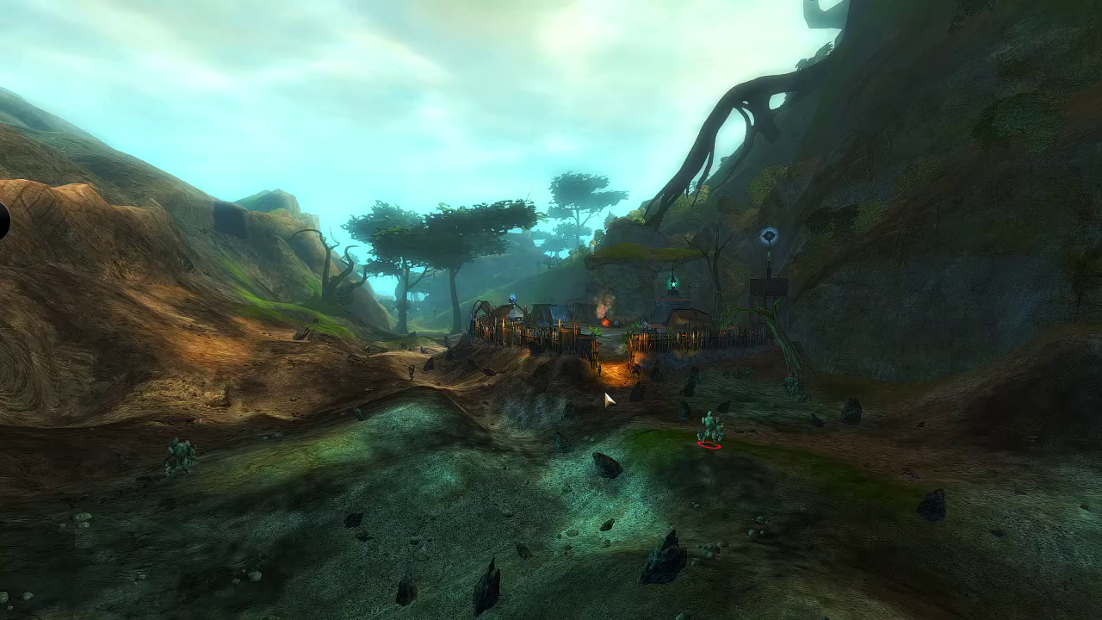
pyautogui.moveTo(627, 387); pyautogui.dragTo(517, 388)
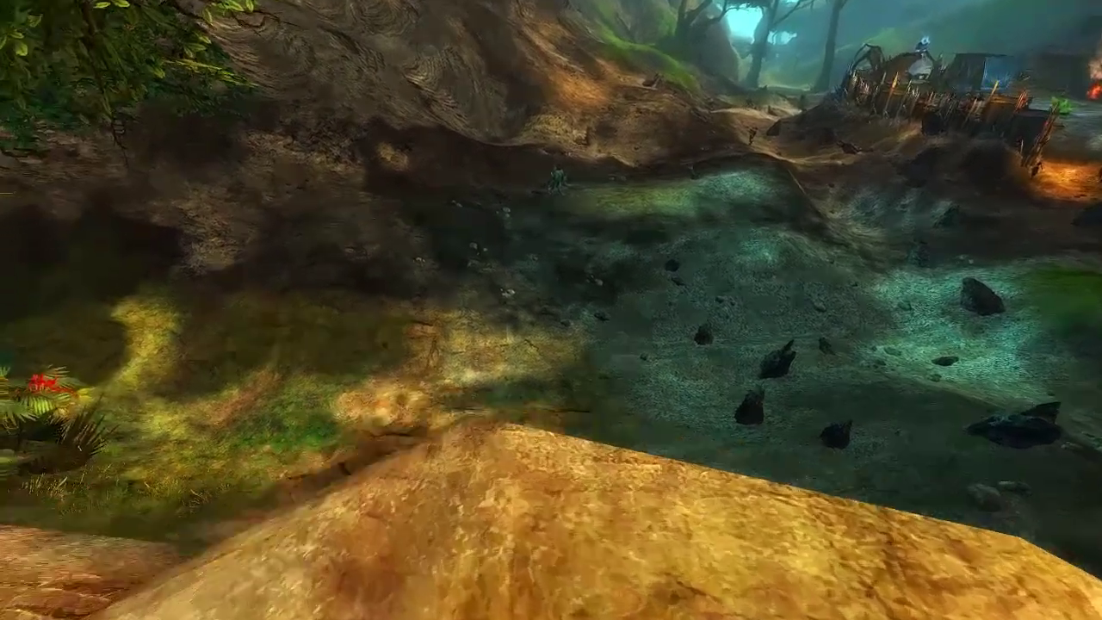